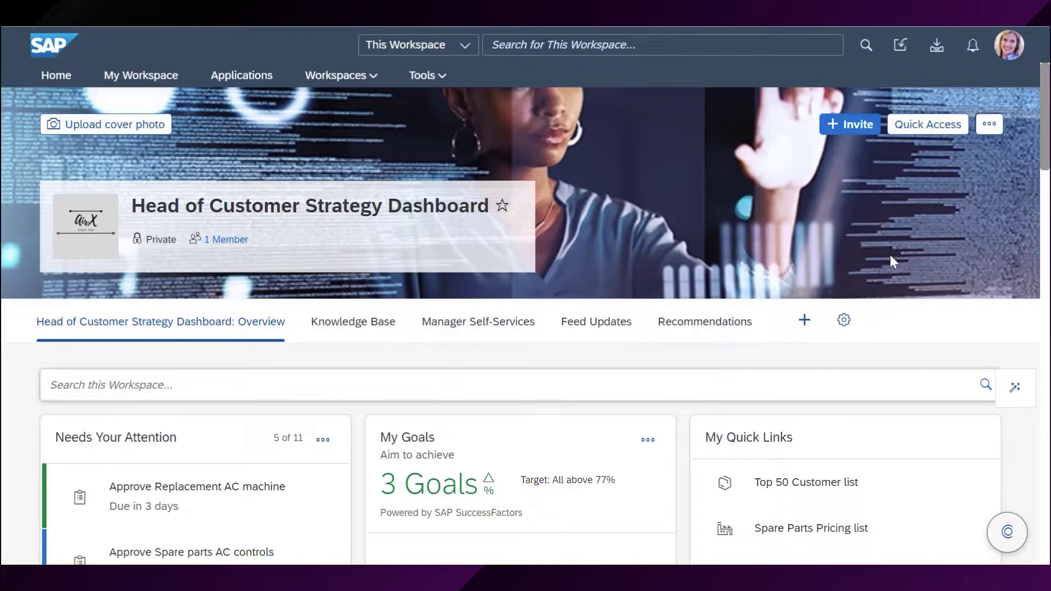
Open the task inbox and highlight the heating tubes request's 12,800 USD amount
scroll(891, 256, down, 3)
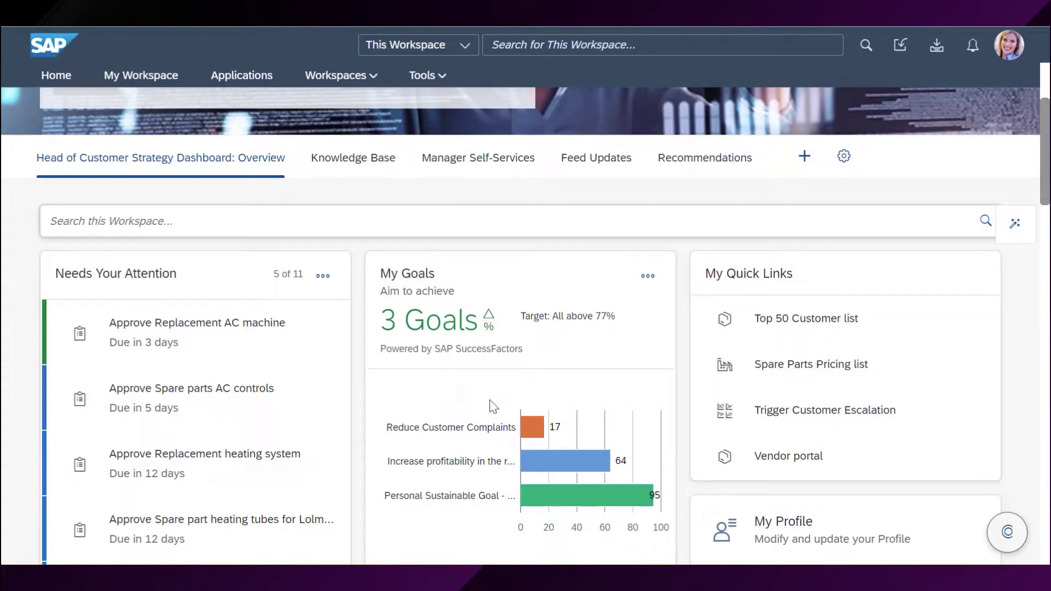
scroll(311, 418, down, 2)
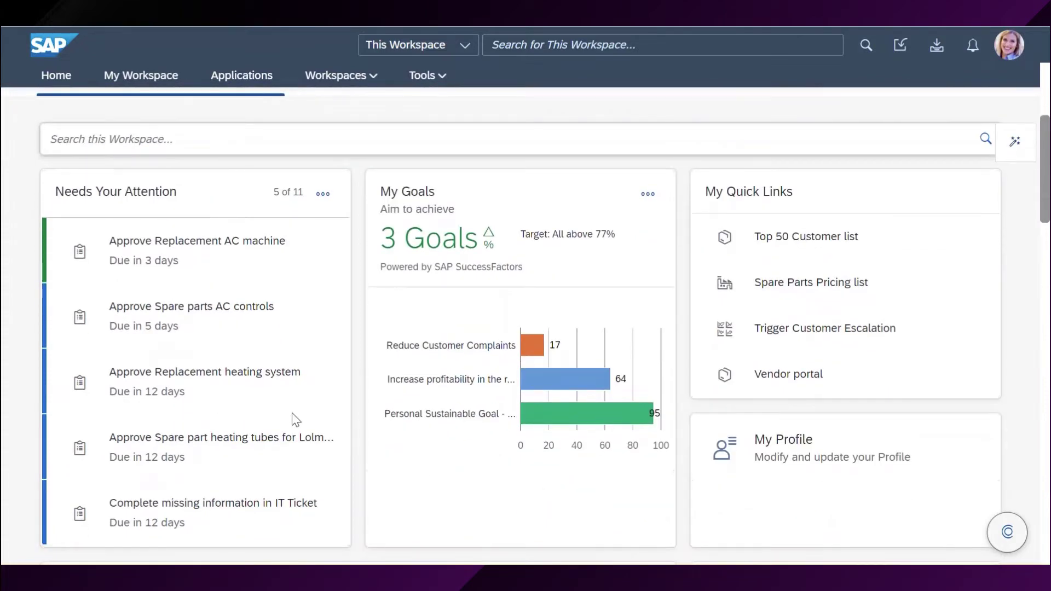
scroll(292, 413, up, 2)
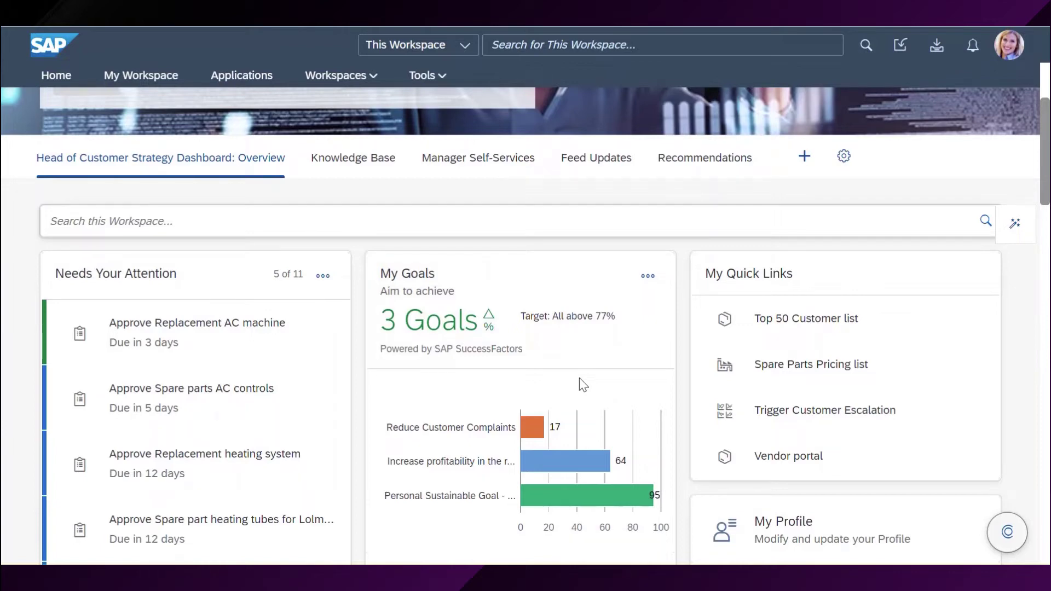
scroll(557, 403, down, 2)
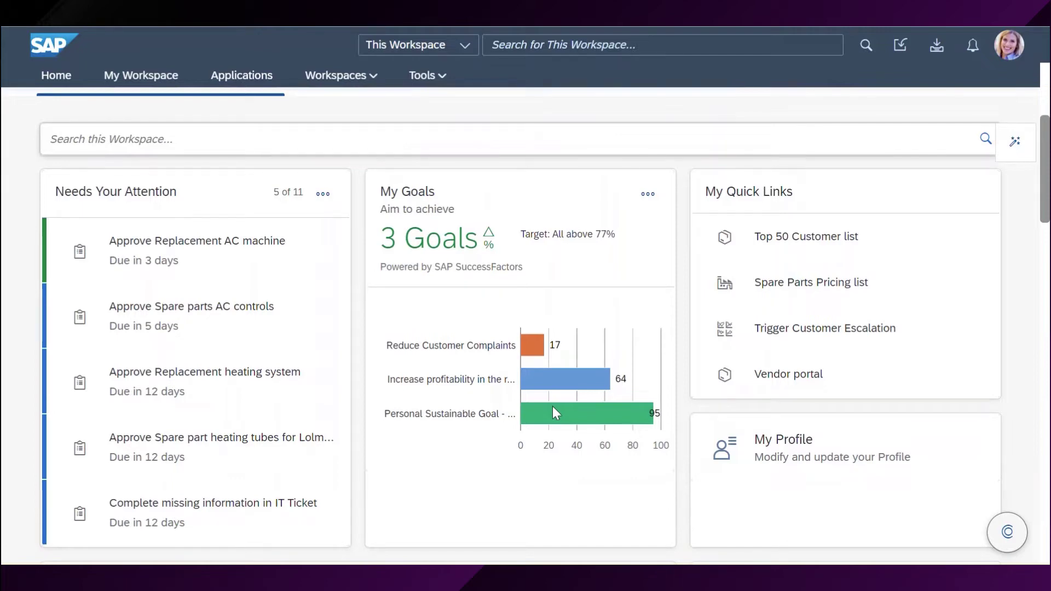
scroll(534, 380, up, 5)
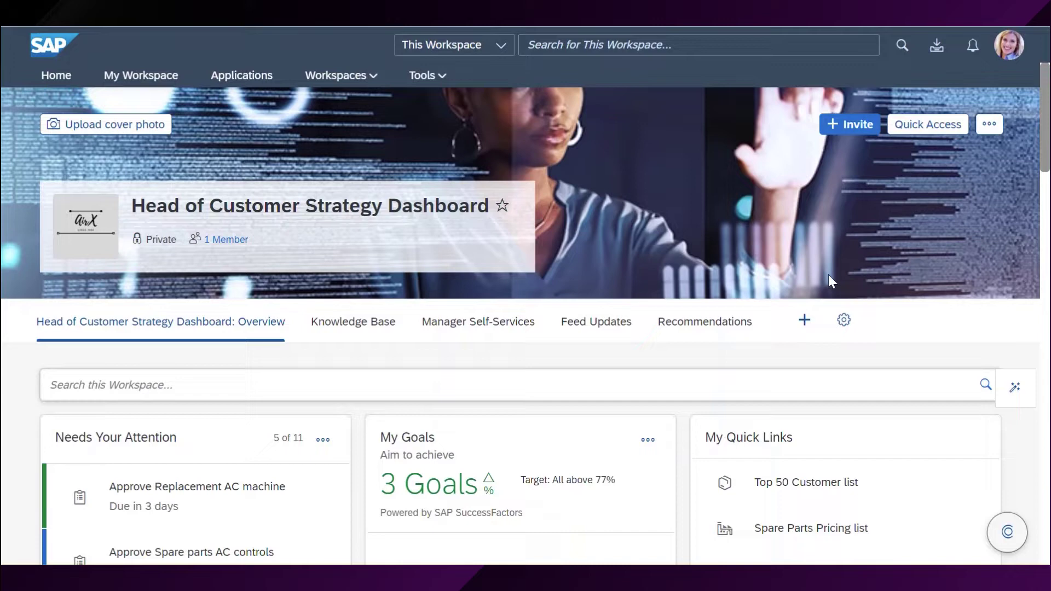
click(938, 49)
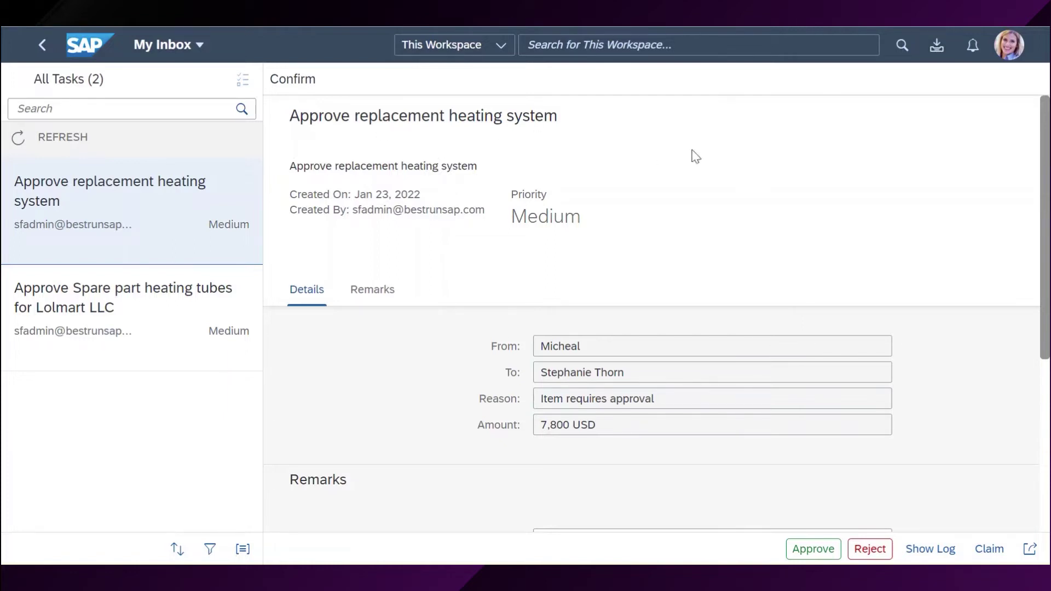
scroll(704, 175, down, 5)
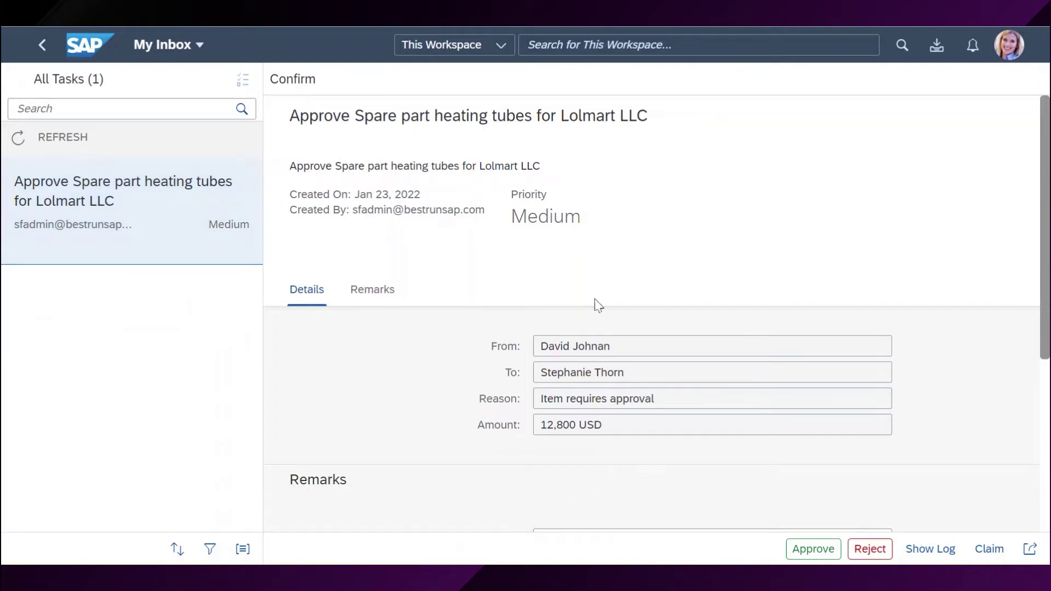
drag(629, 425, 535, 424)
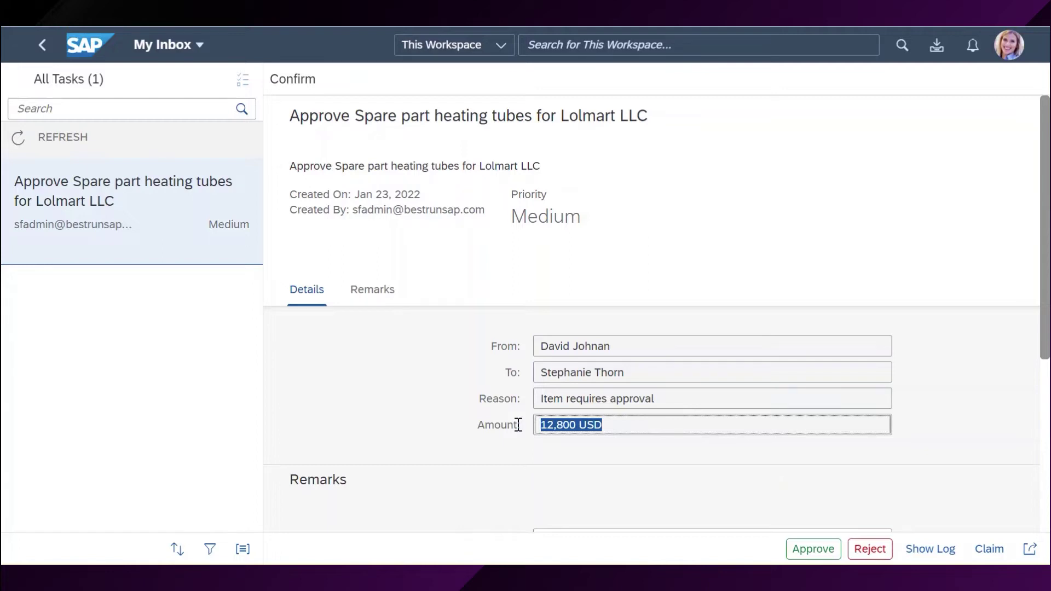
Reject the Lolmart heating tubes request with the comment 'Reject. Please clarify the amount again.'
scroll(609, 363, down, 3)
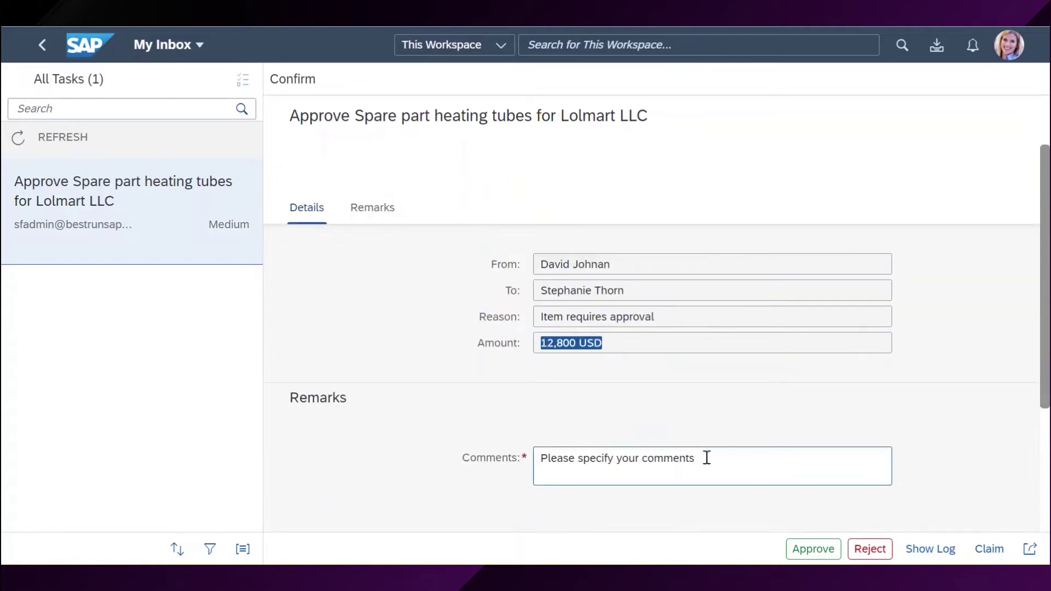
drag(706, 458, 522, 461)
text(R)
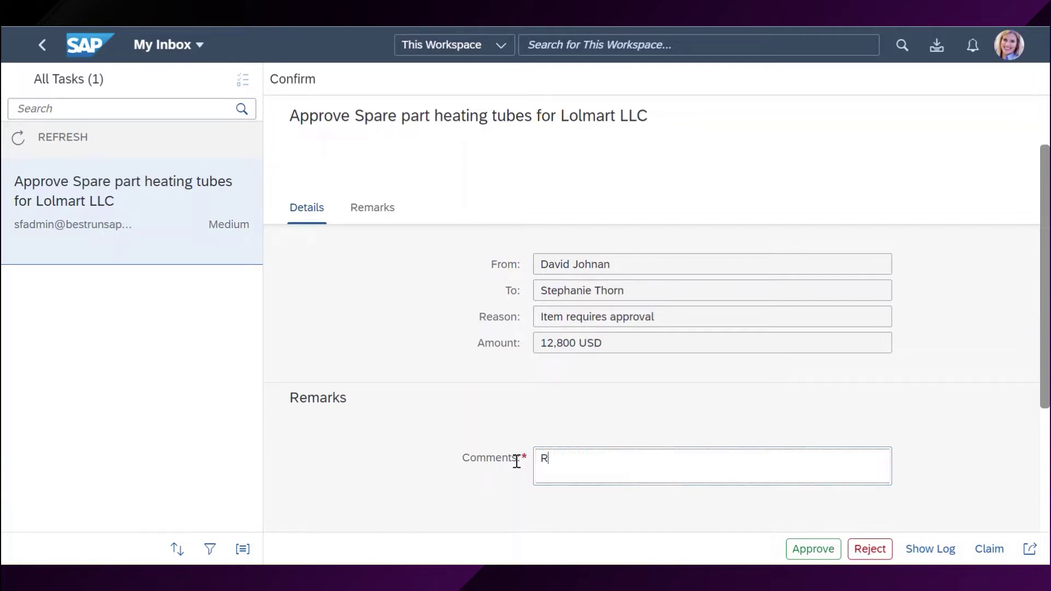
text(eject. Please clarify the amount again.)
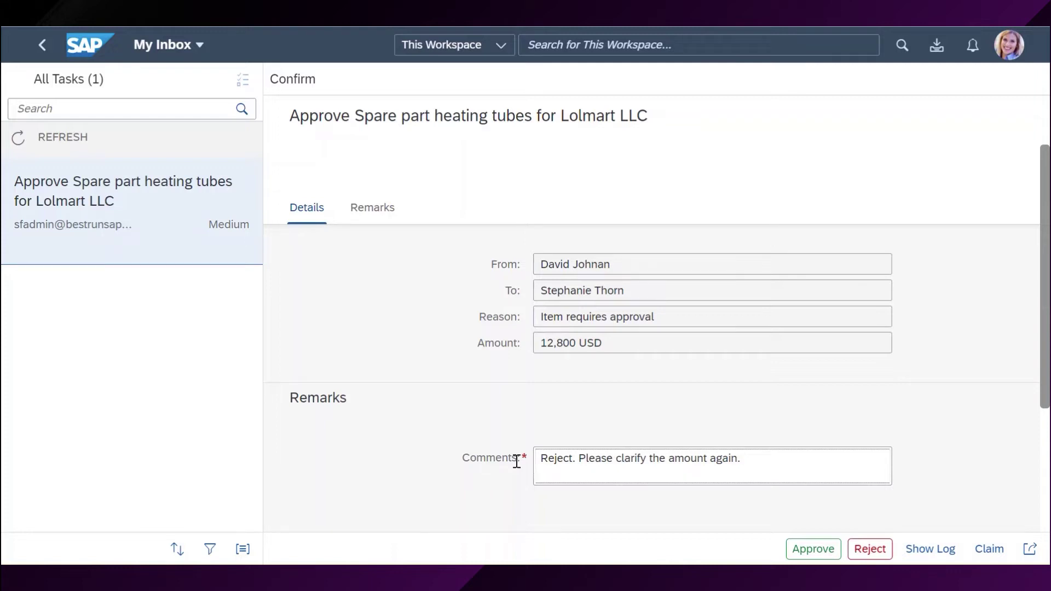
click(879, 553)
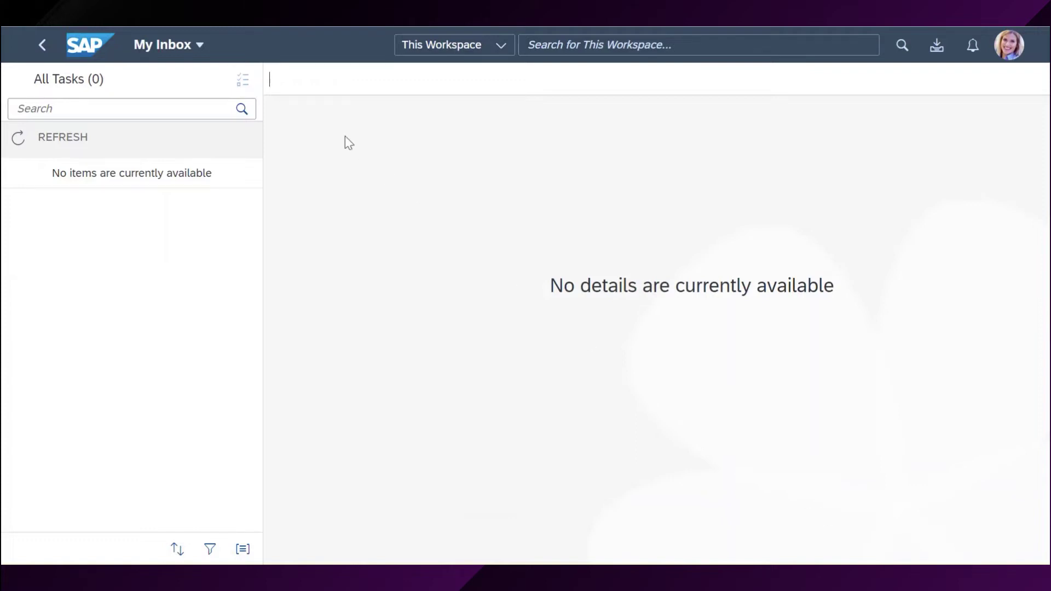
Return to the Head of Customer Strategy Dashboard and scroll through its cards
click(41, 46)
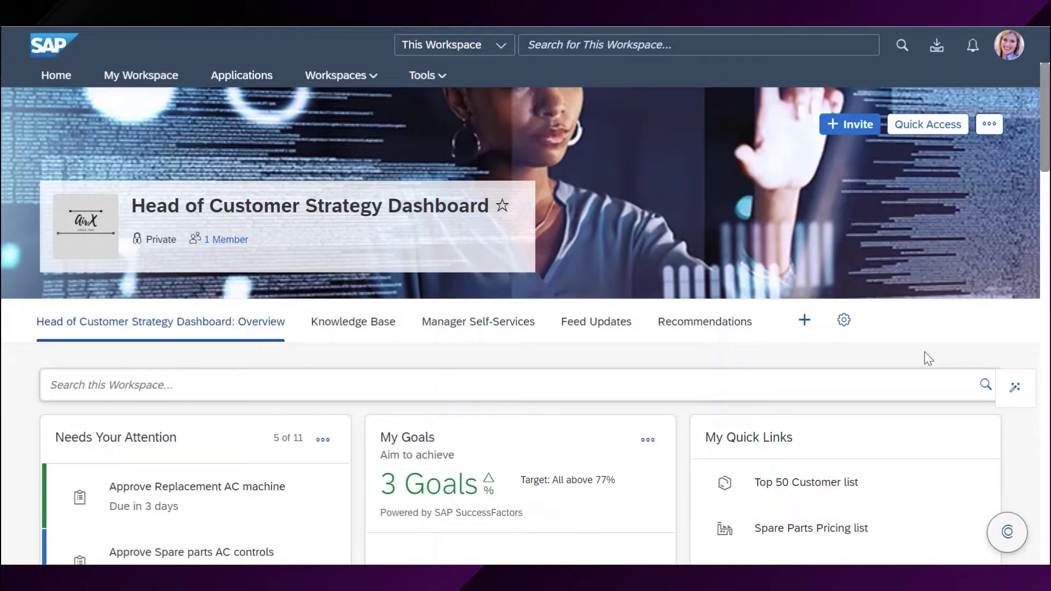
scroll(927, 357, down, 8)
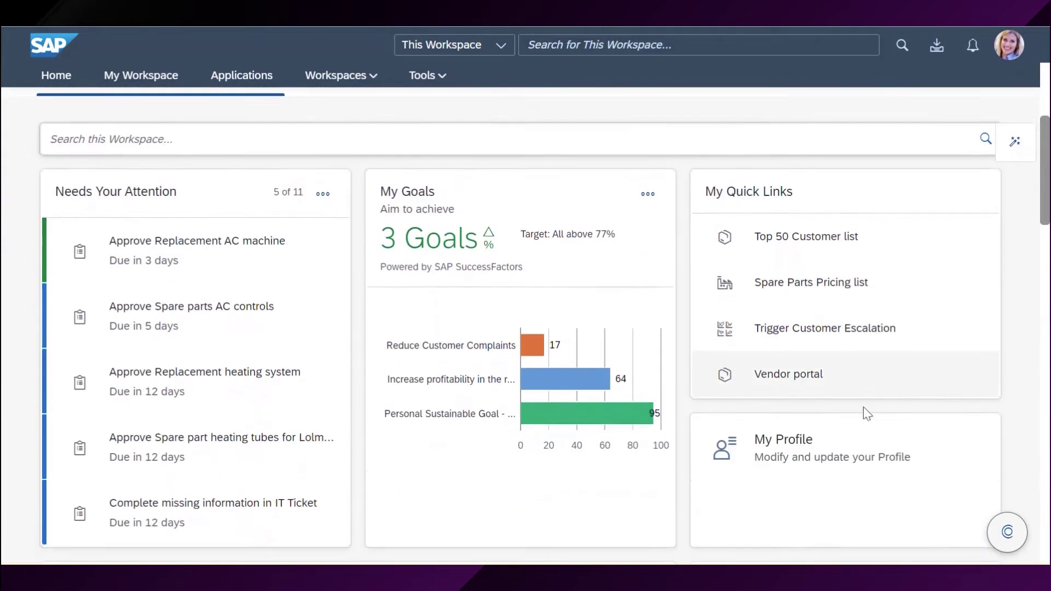
scroll(709, 482, down, 2)
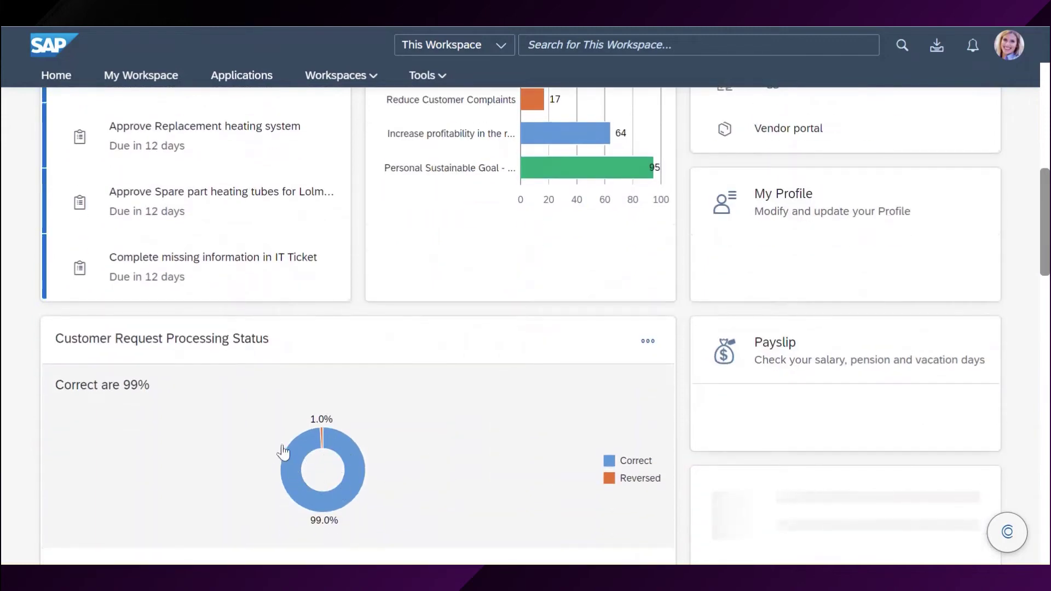
scroll(438, 462, down, 2)
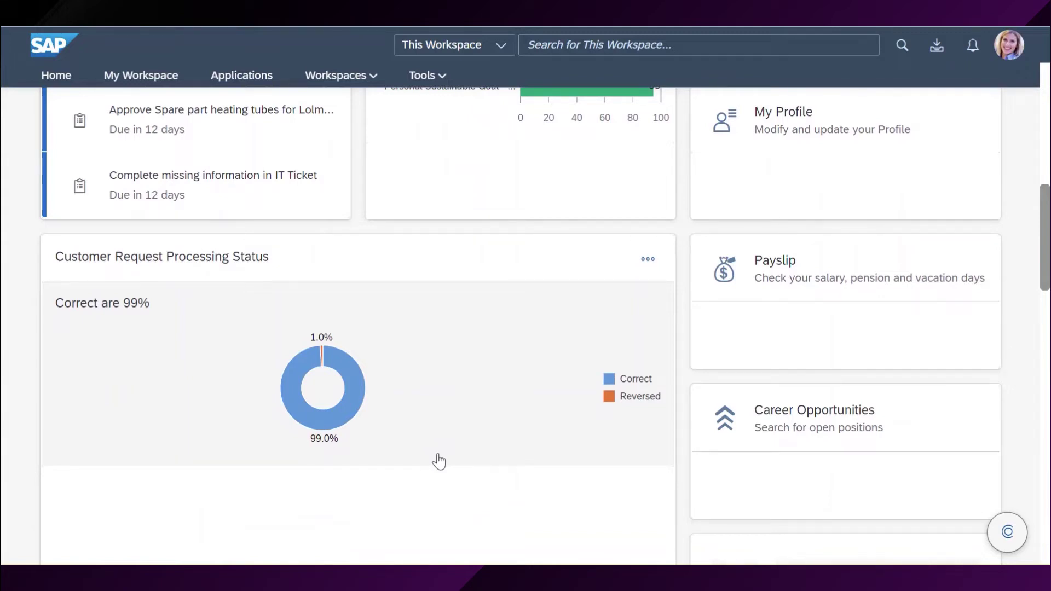
scroll(439, 461, up, 2)
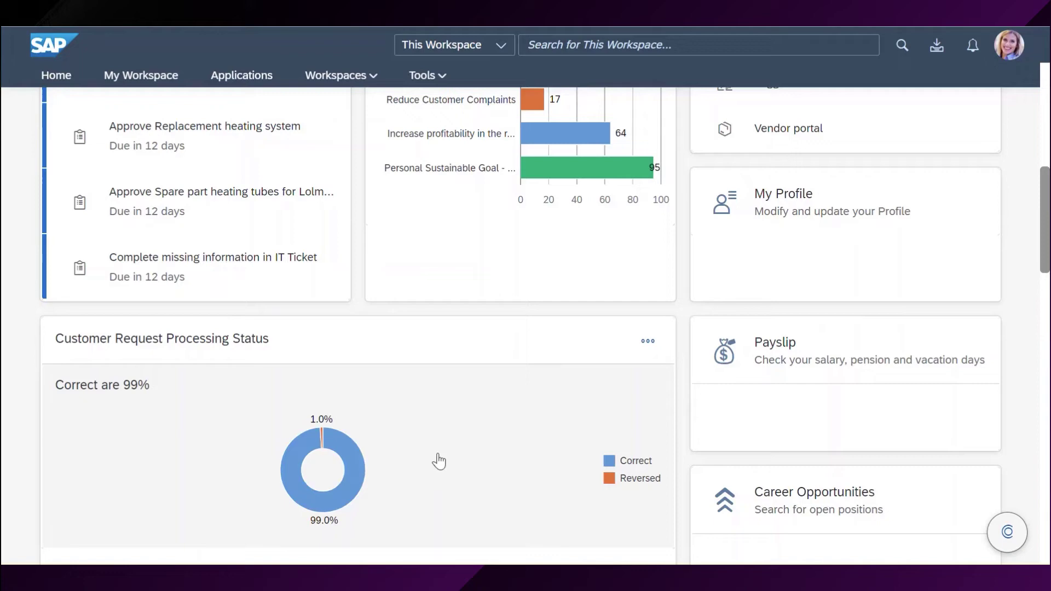
scroll(438, 461, up, 9)
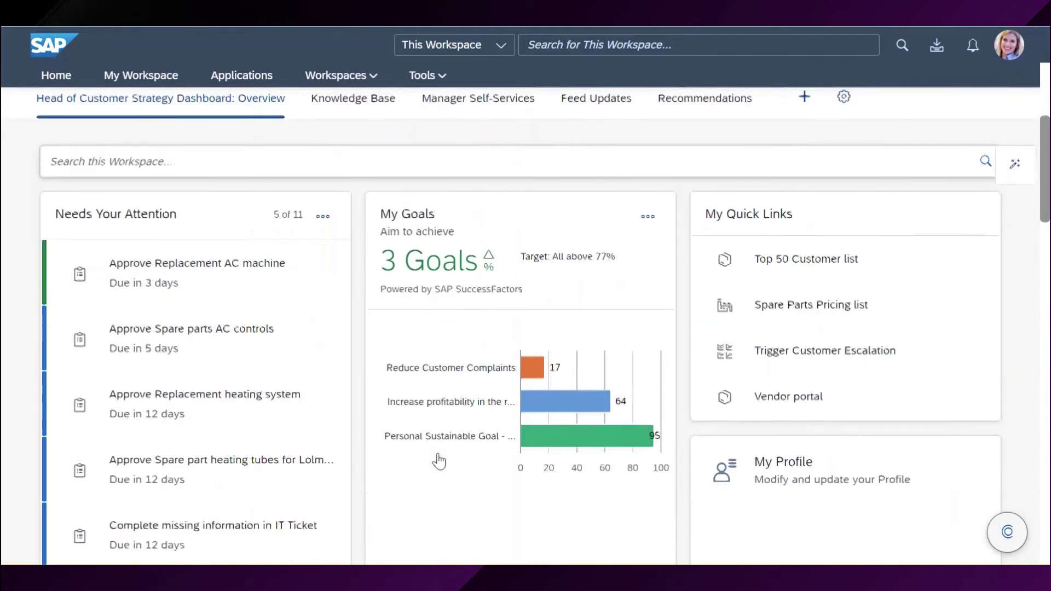
Edit the overview page and add the Customer Satisfaction Trends card to the left column
click(1016, 393)
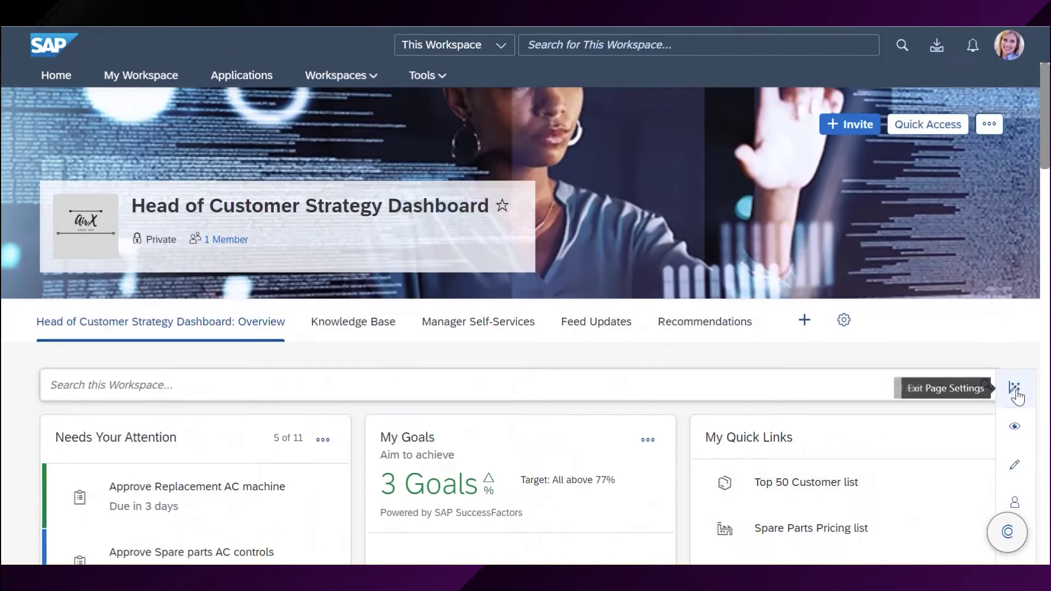
click(1014, 465)
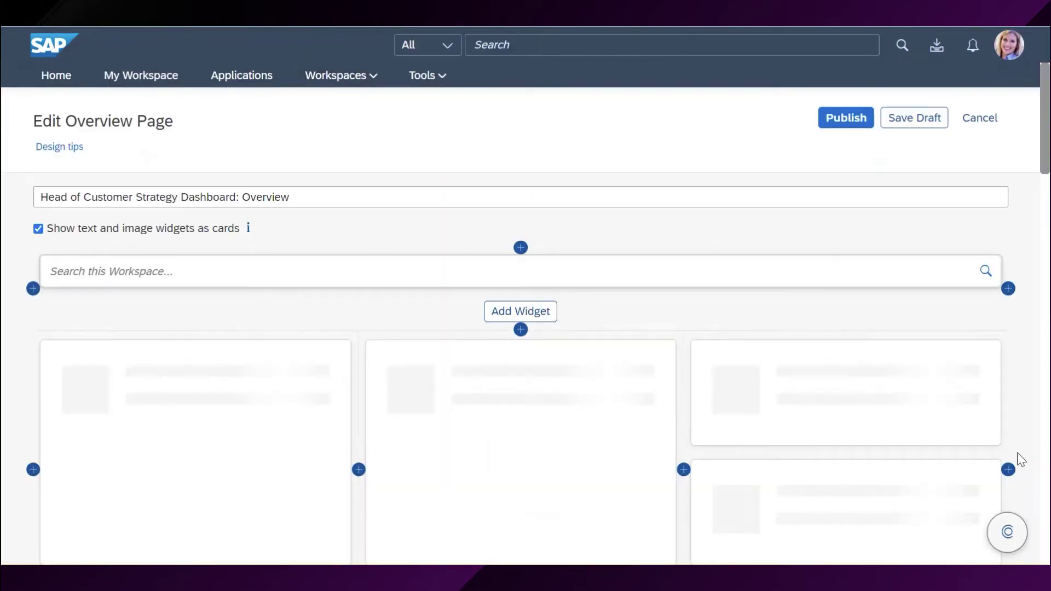
scroll(1021, 458, down, 5)
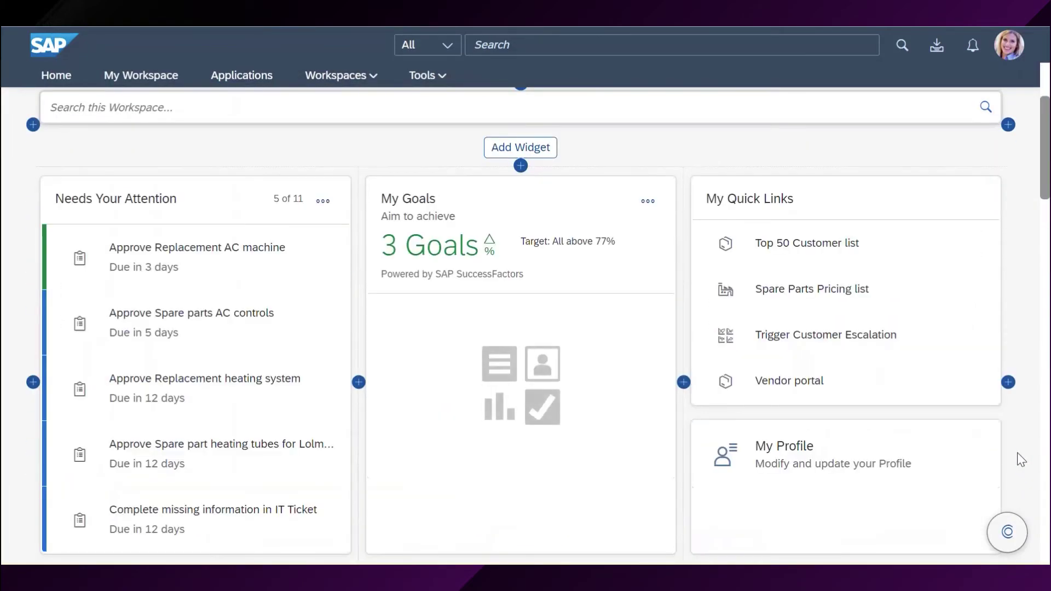
scroll(1022, 459, down, 11)
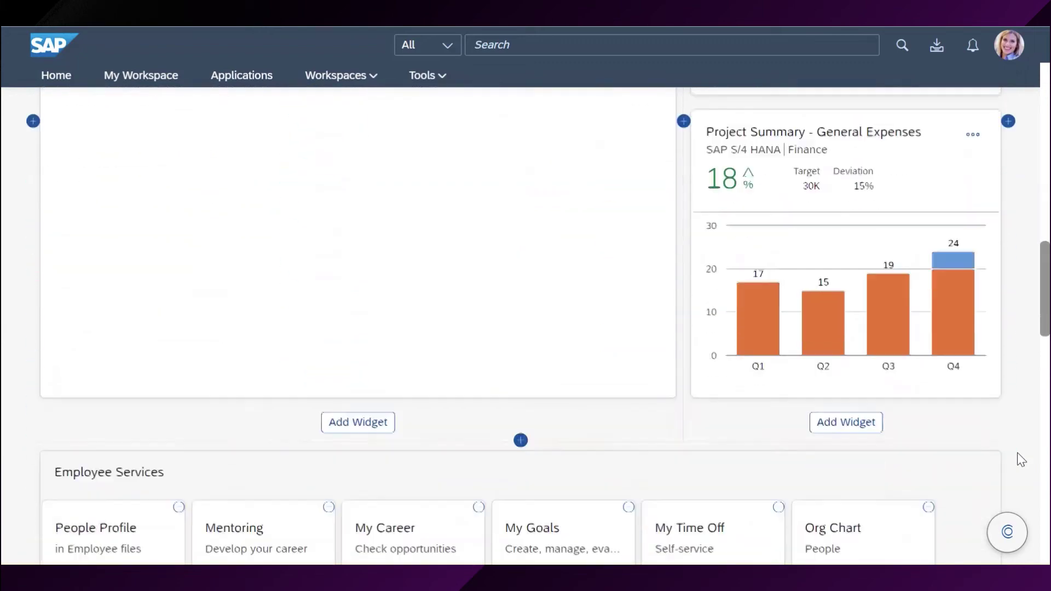
click(362, 400)
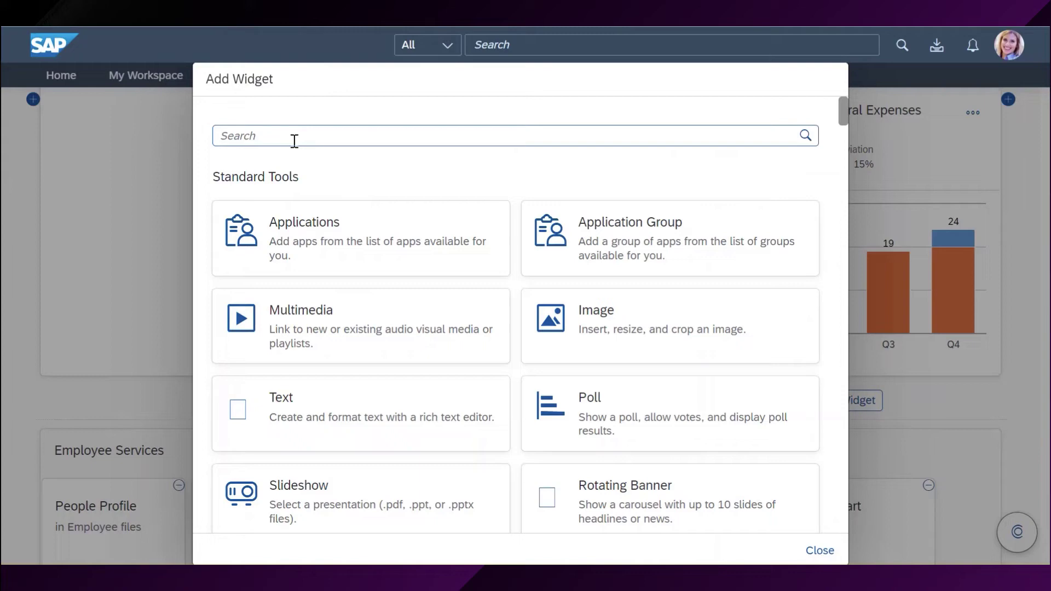
text(customer)
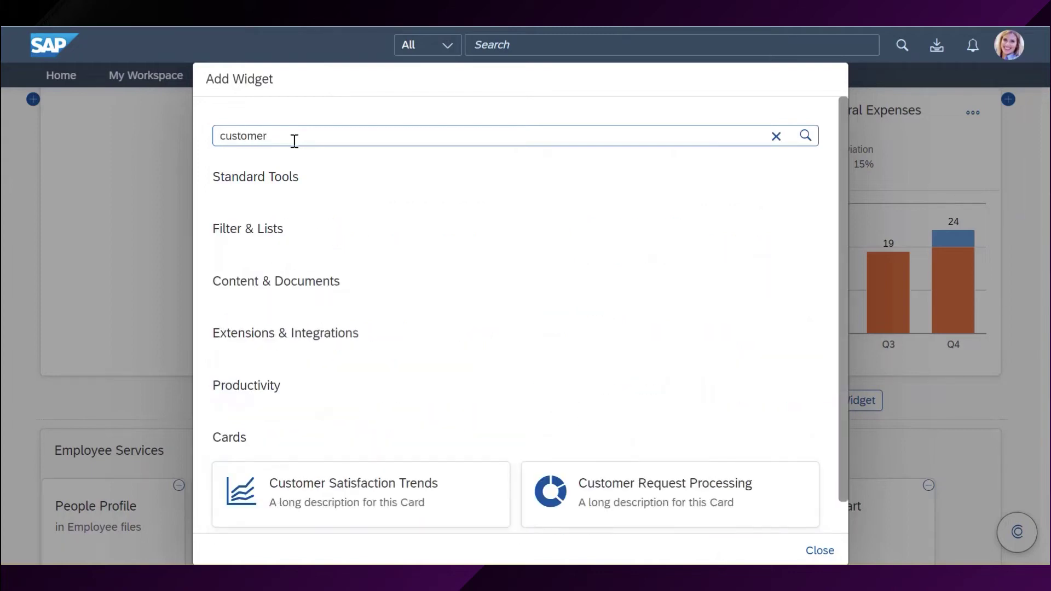
click(352, 494)
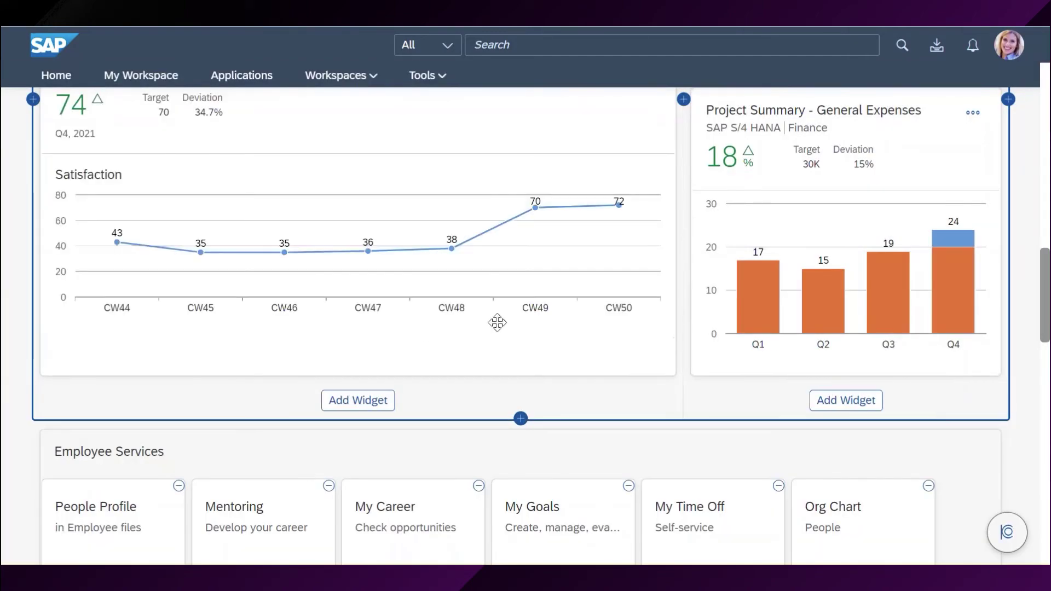
Publish the updated overview page and confirm
scroll(668, 338, up, 15)
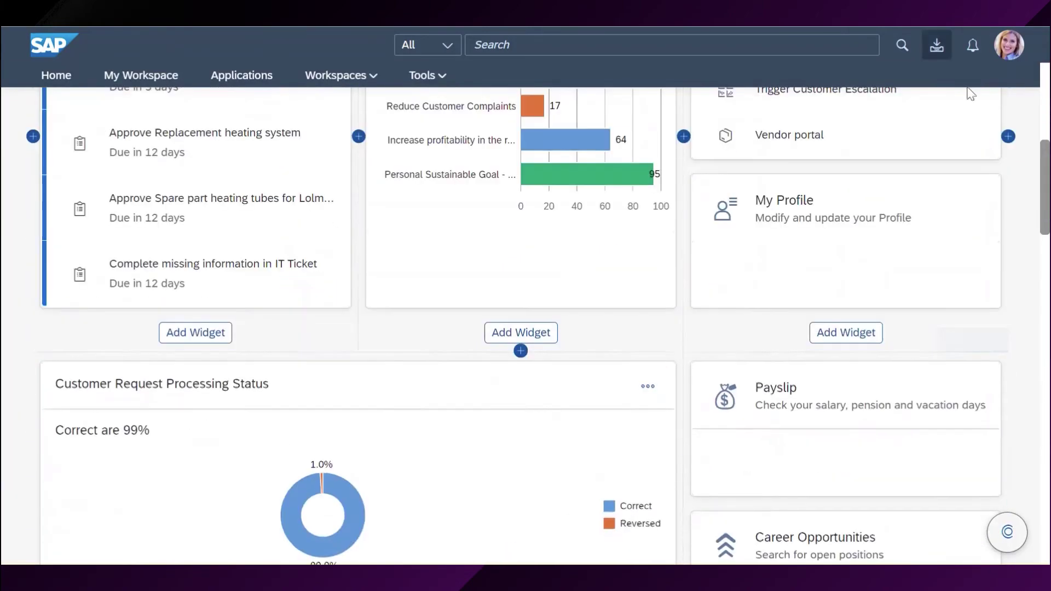
click(847, 120)
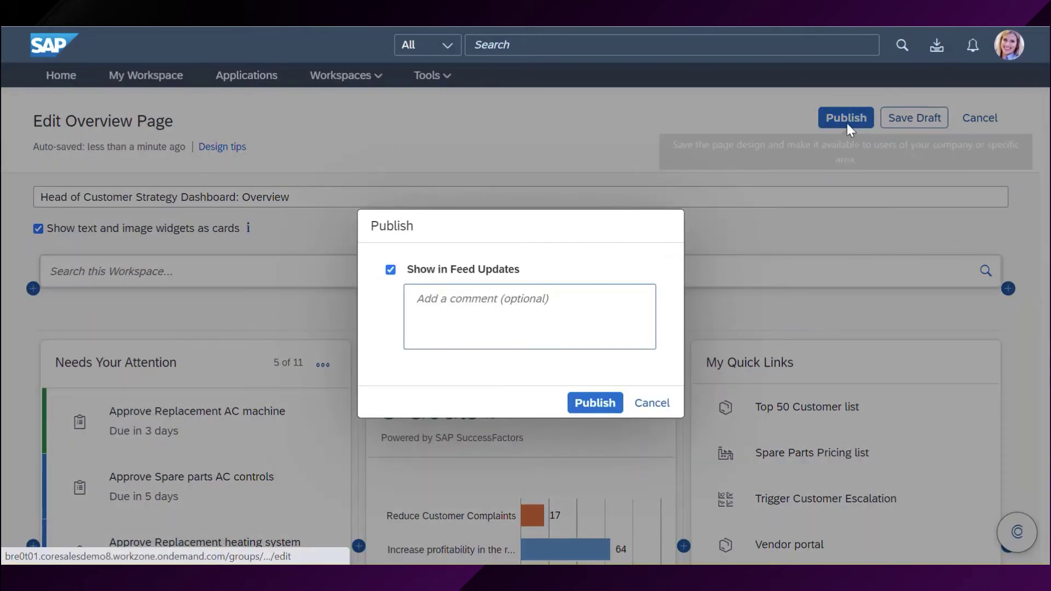
click(602, 410)
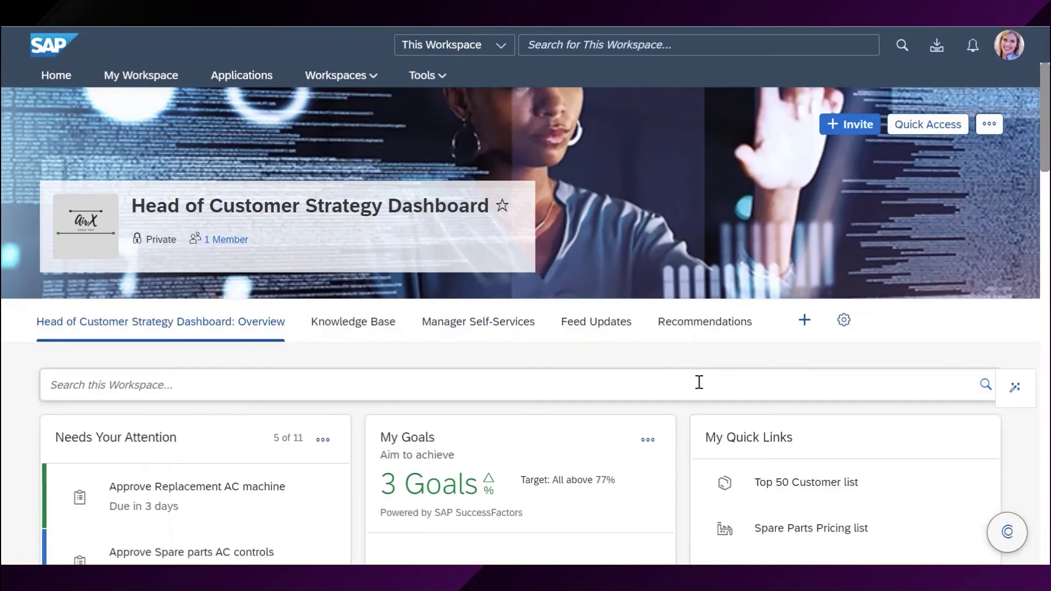
scroll(700, 383, down, 13)
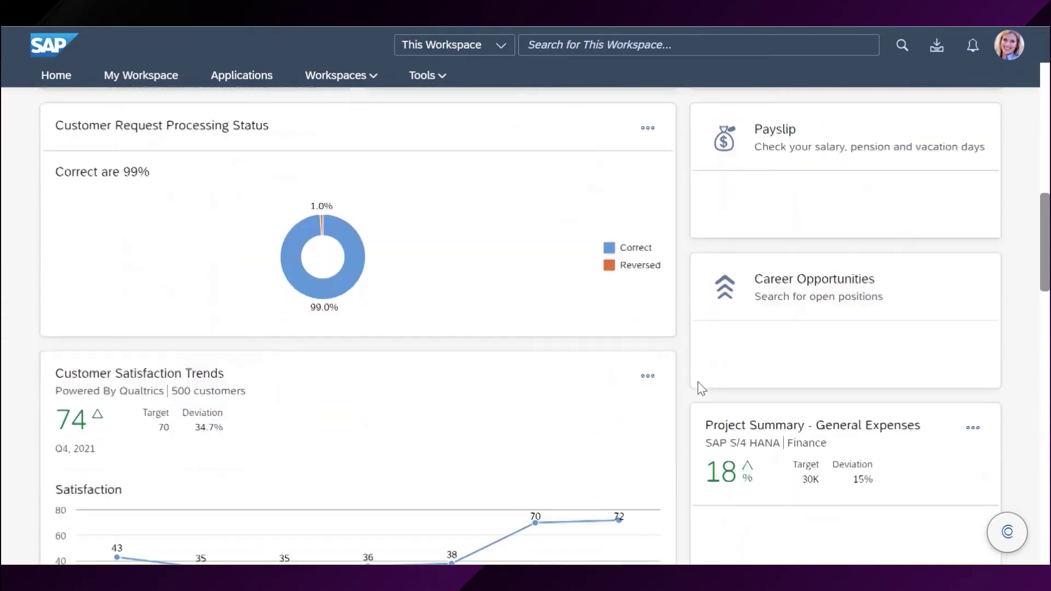
scroll(700, 386, down, 2)
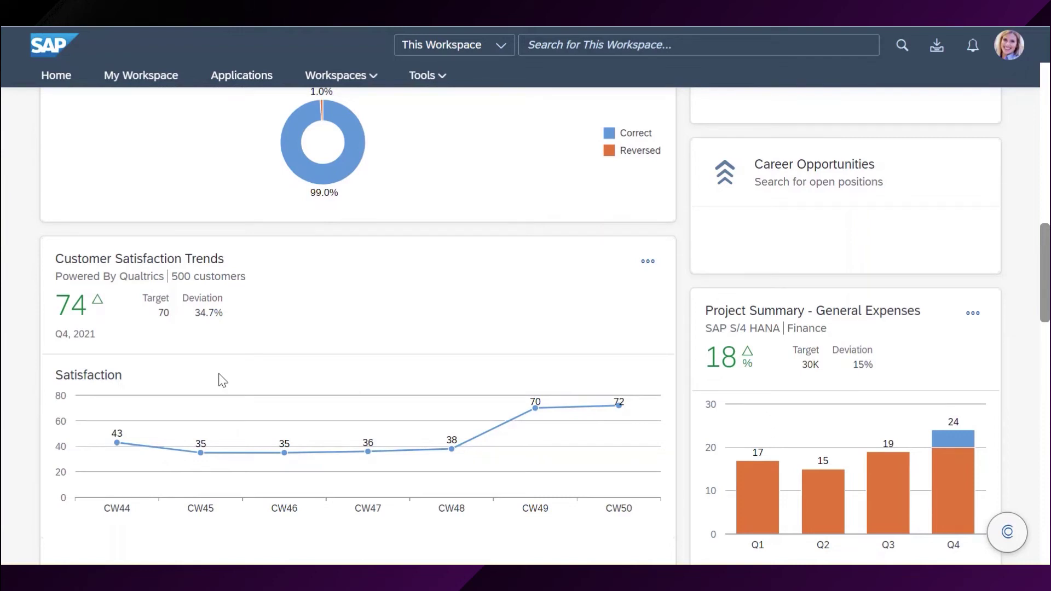
scroll(222, 381, down, 3)
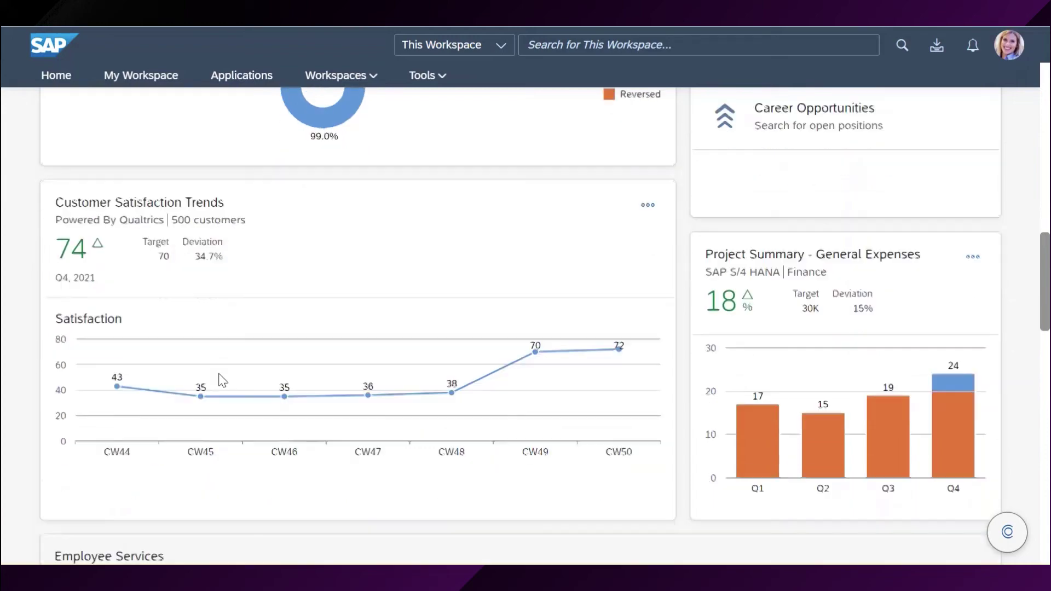